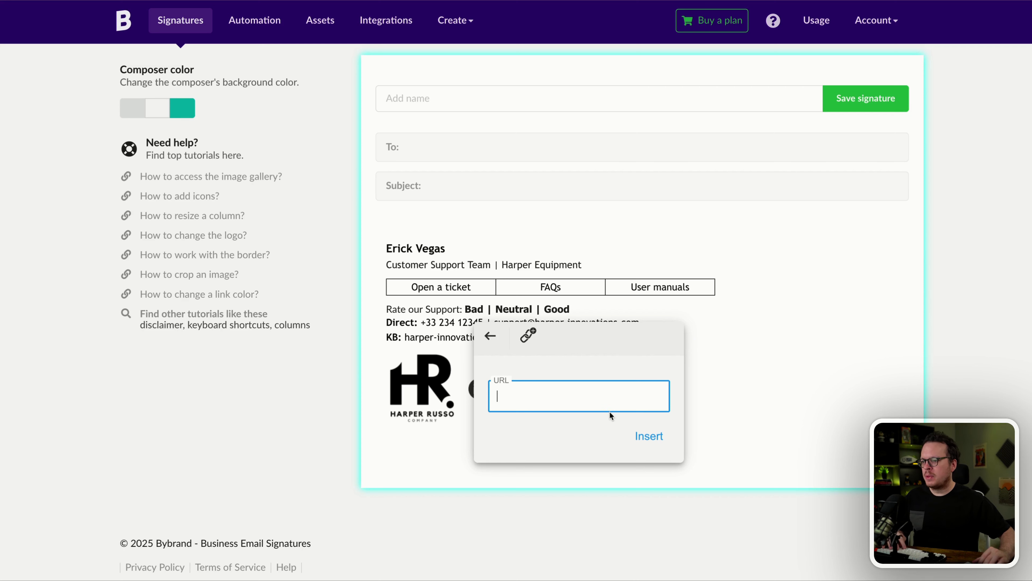
Step: Link the word Bad in the support rating line to company-site.com/lander?rating=bad and underline it
key("ctrl+v")
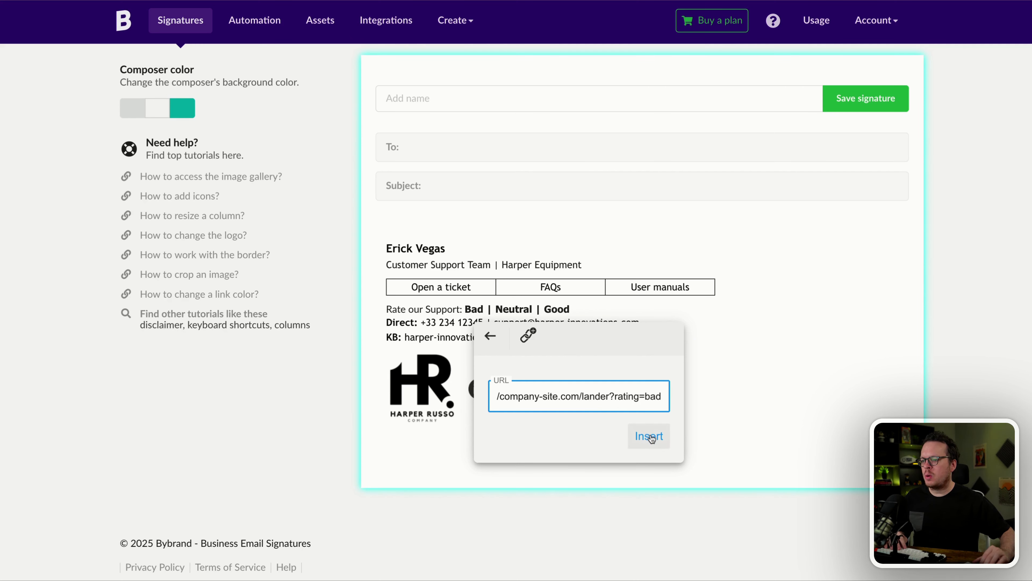
left_click(650, 435)
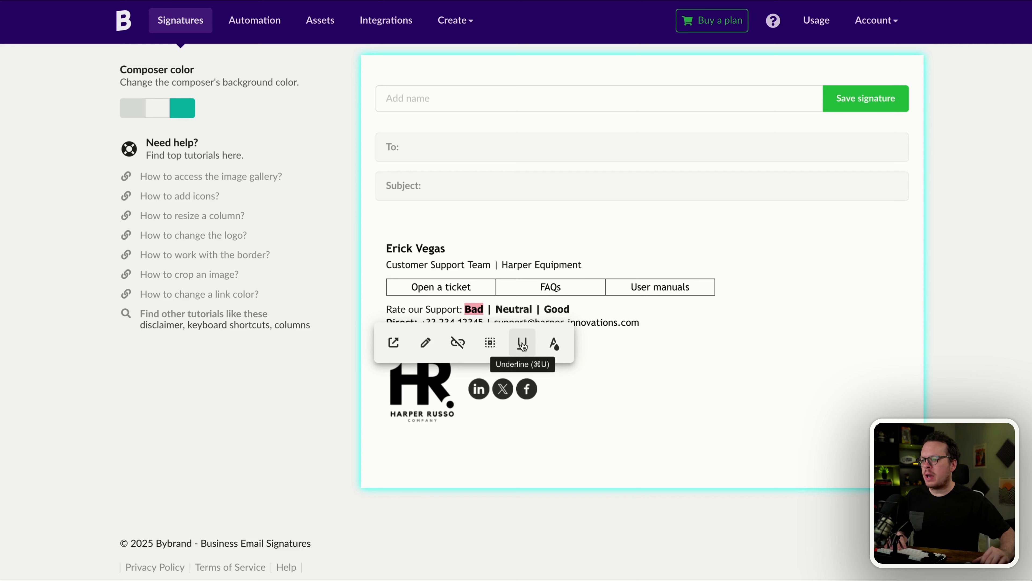
left_click(511, 346)
left_click(574, 442)
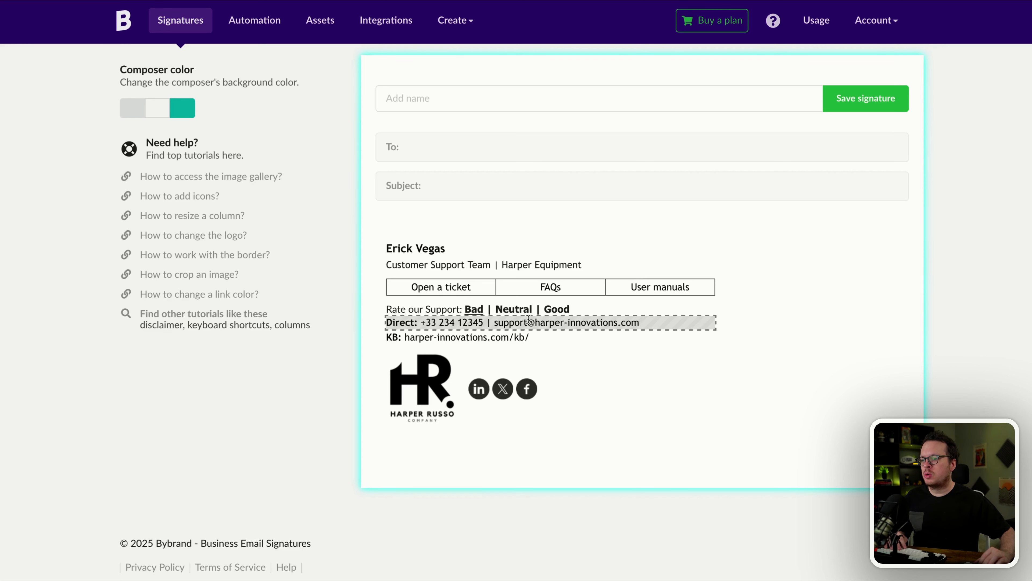
double_click(514, 309)
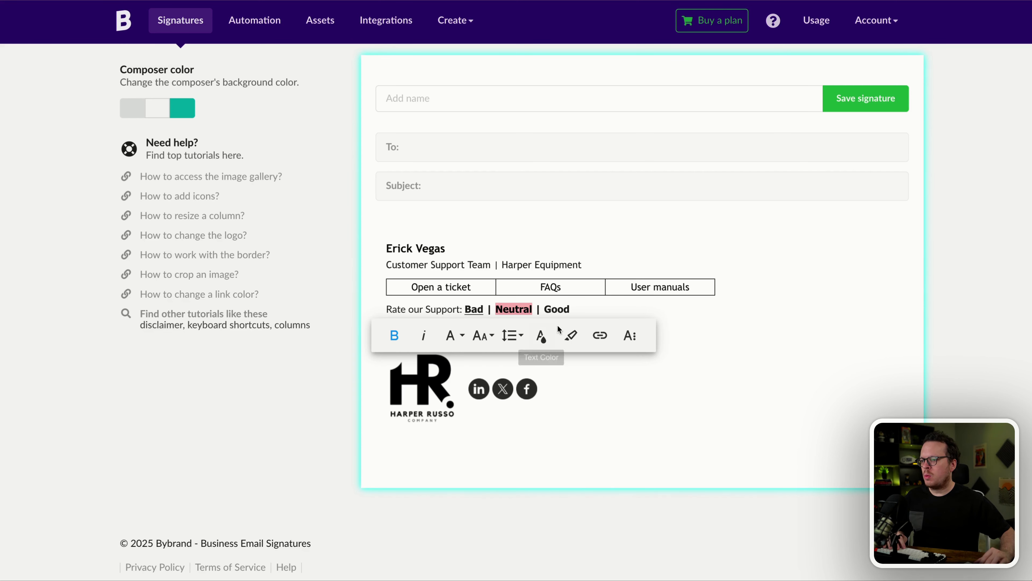
left_click(595, 335)
type("https://company-site.com/lander?rating=neutral")
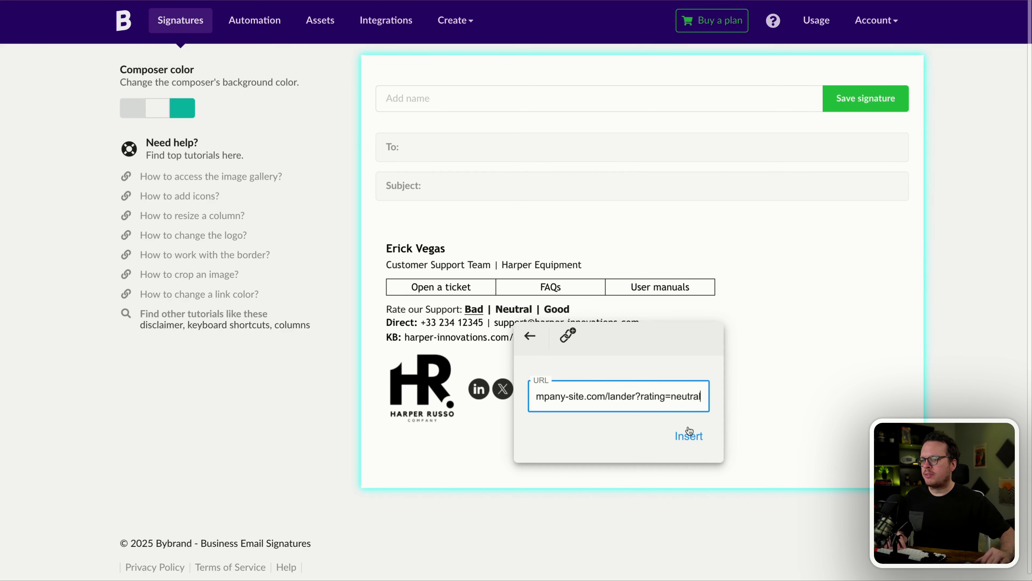
left_click(689, 436)
left_click(562, 343)
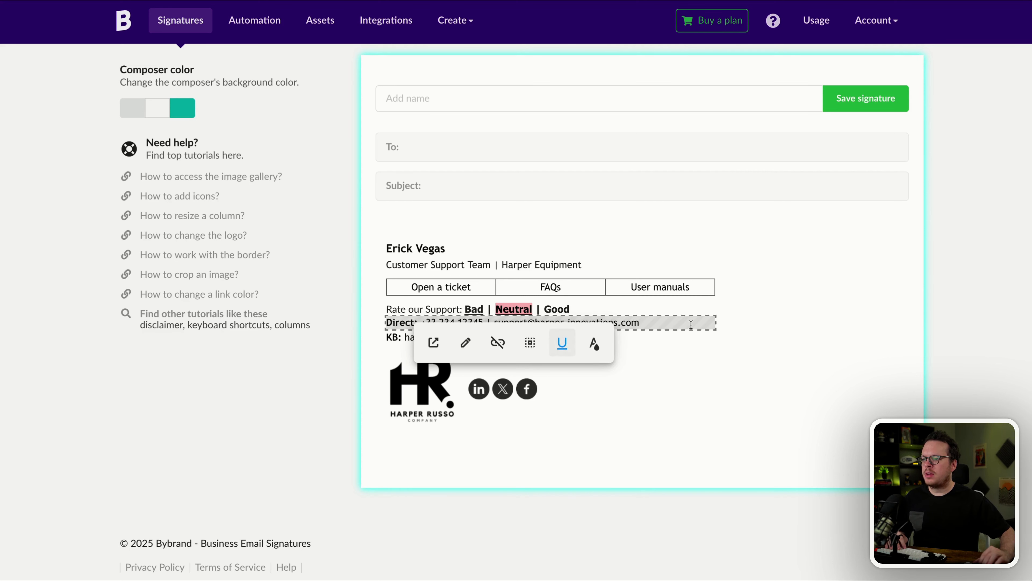
left_click(712, 453)
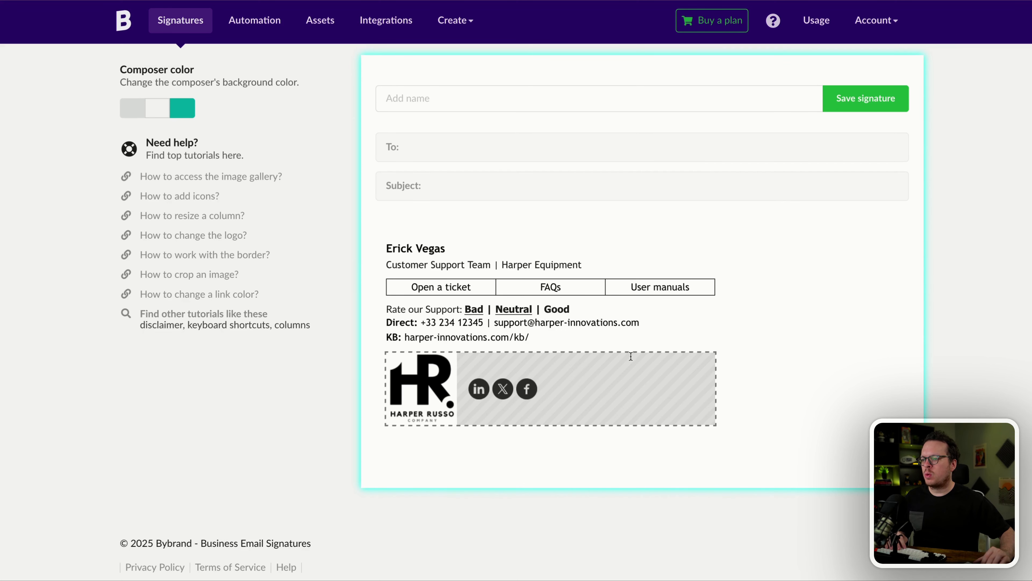
Step: Link the word Good in the rating line to the copied rating URL and underline it
double_click(556, 310)
left_click(643, 335)
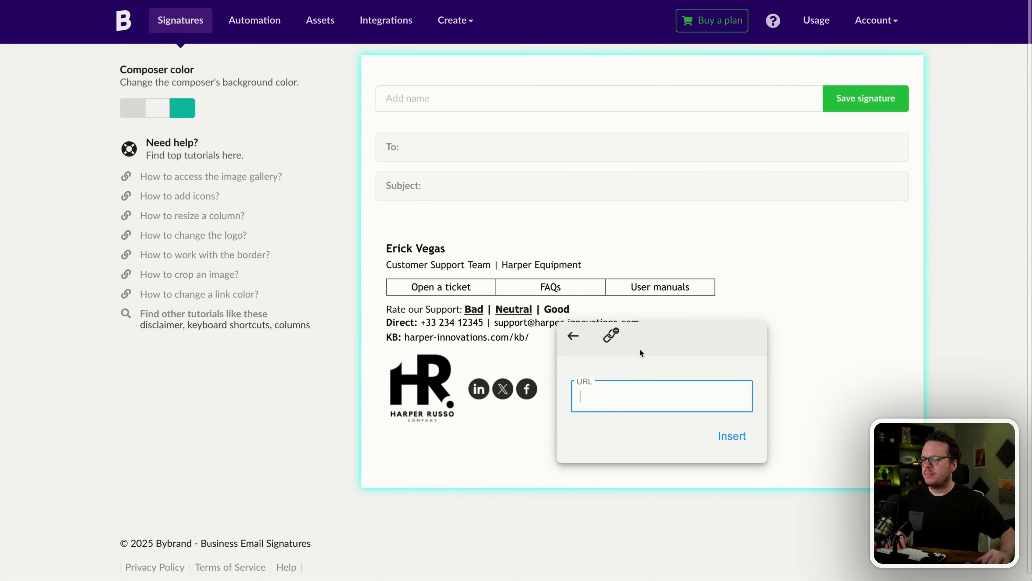
key("ctrl+v")
left_click(731, 441)
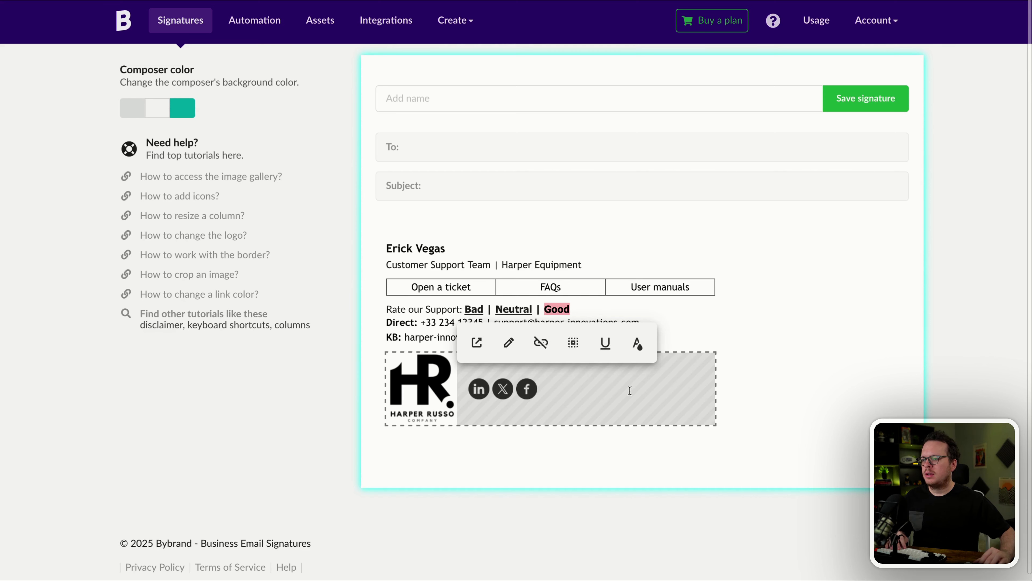
left_click(606, 341)
left_click(658, 416)
left_click(604, 377)
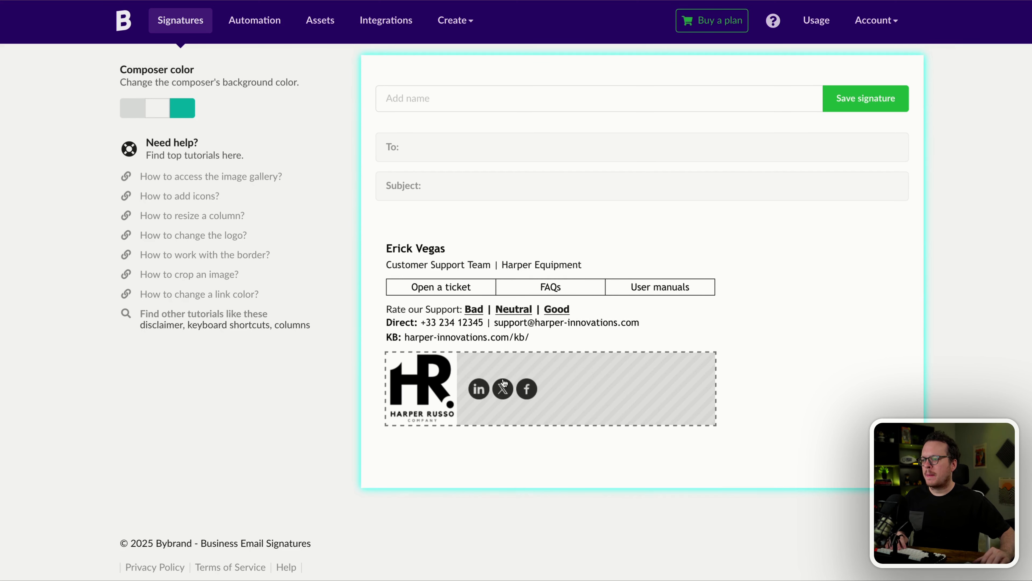
Step: Add a vertical spacer row between the Rate our Support line and the Direct contact line
left_click(407, 308)
left_click(454, 342)
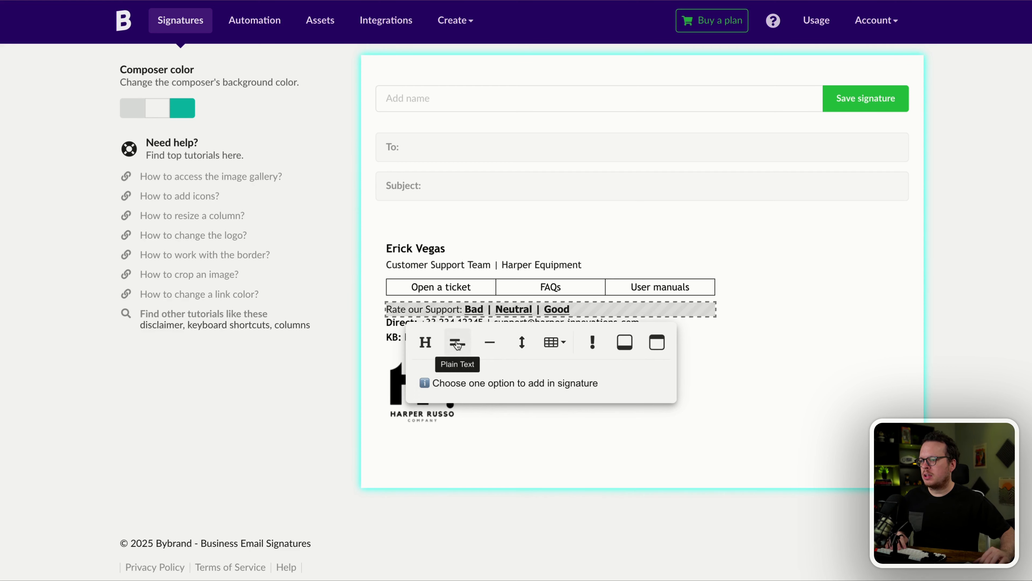
left_click(522, 343)
left_click(523, 464)
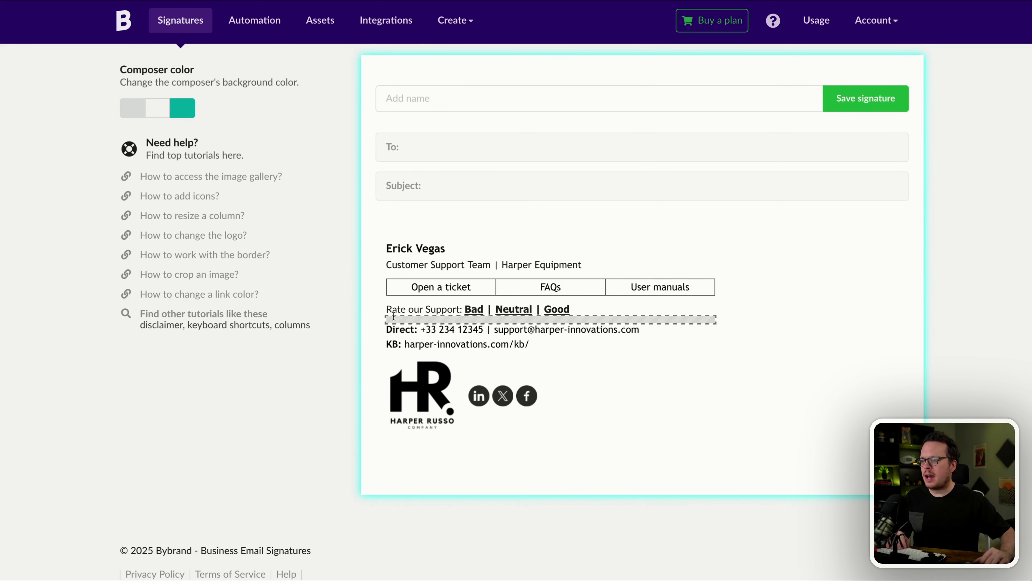
Step: Insert the solid black clicking-hand icon from the icon library in front of the Rate our Support text
left_click(388, 310)
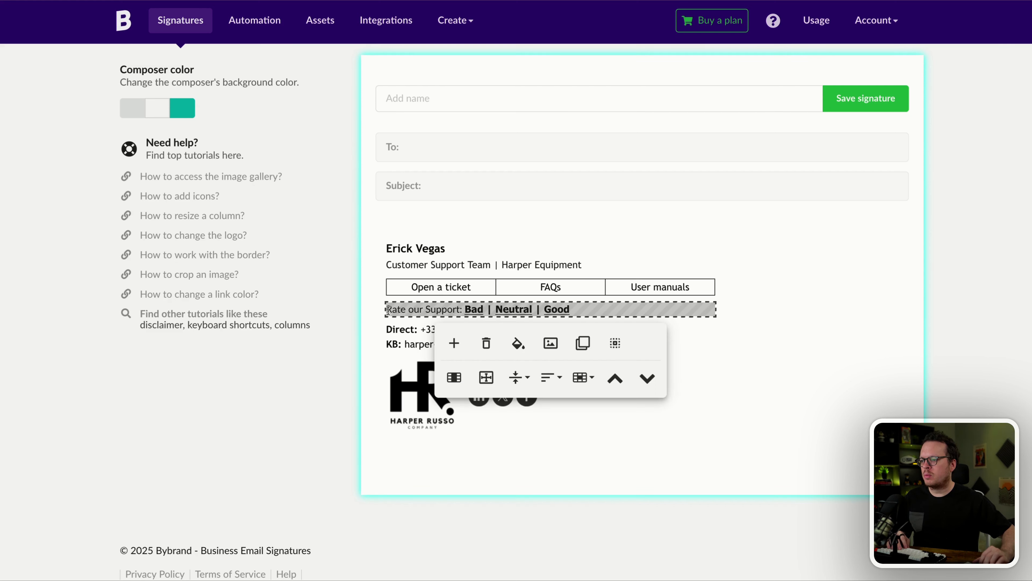
left_click(551, 345)
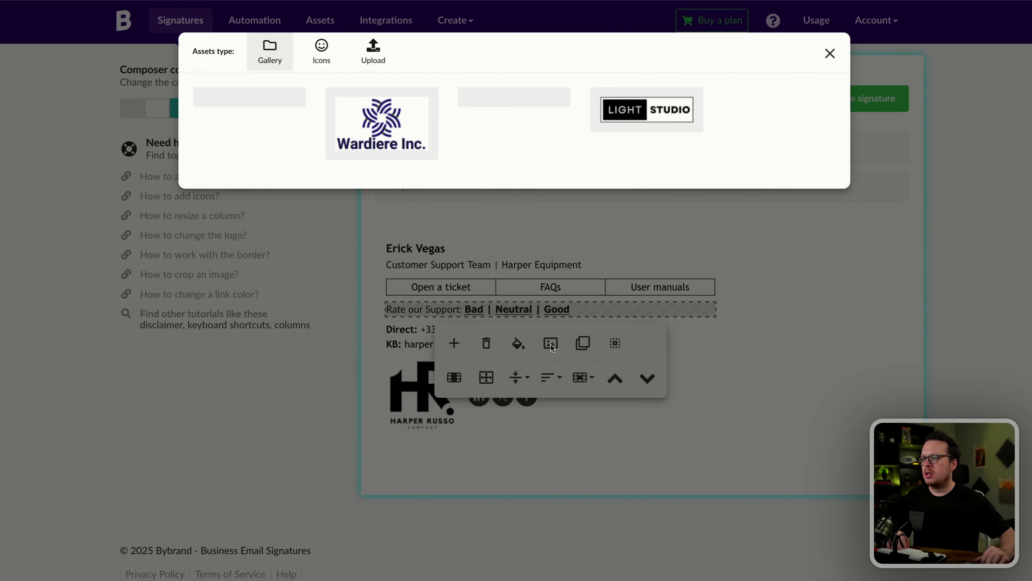
left_click(325, 54)
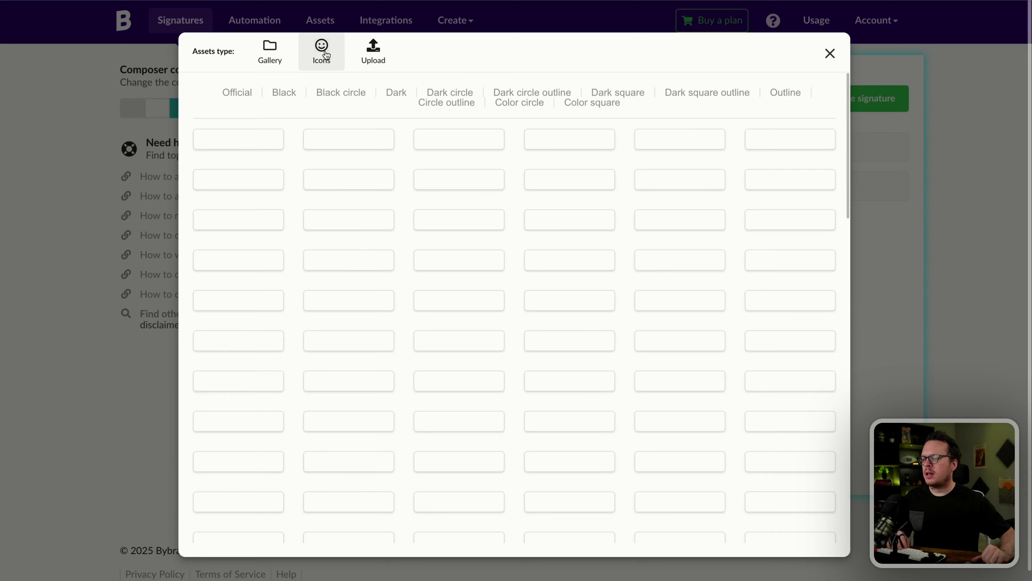
scroll(508, 354, "down", 10)
scroll(509, 357, "down", 4)
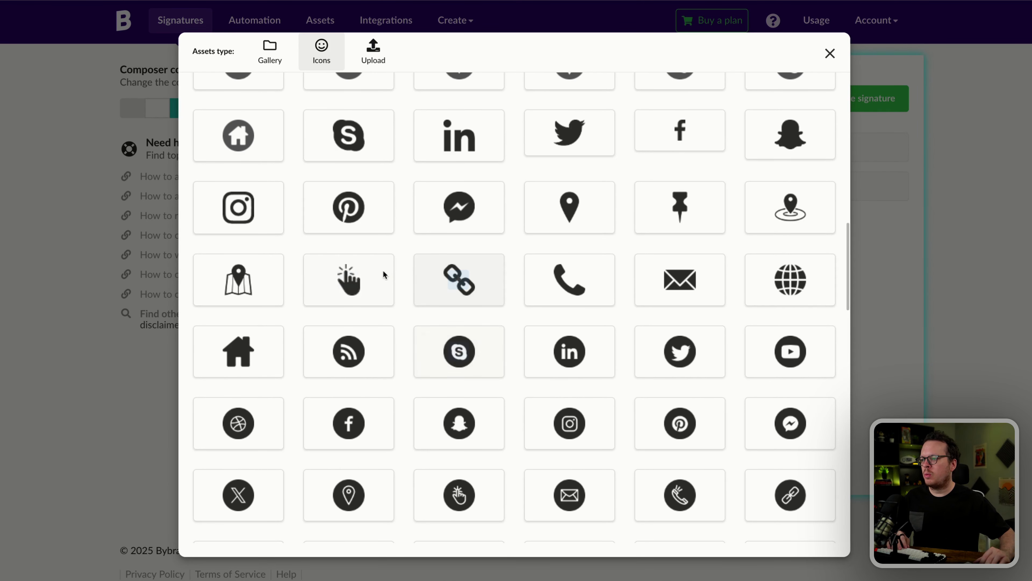
left_click(348, 281)
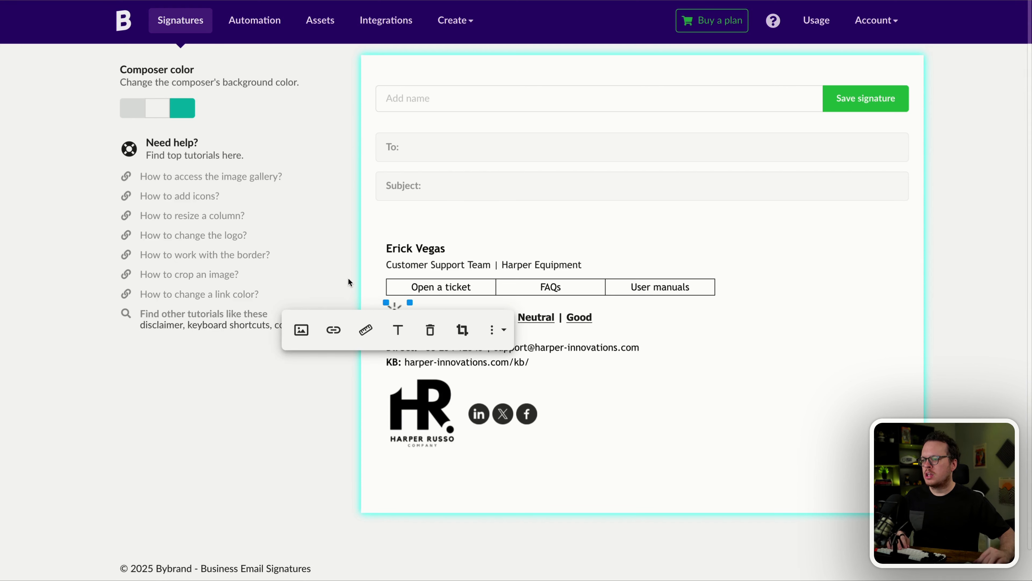
left_click(630, 468)
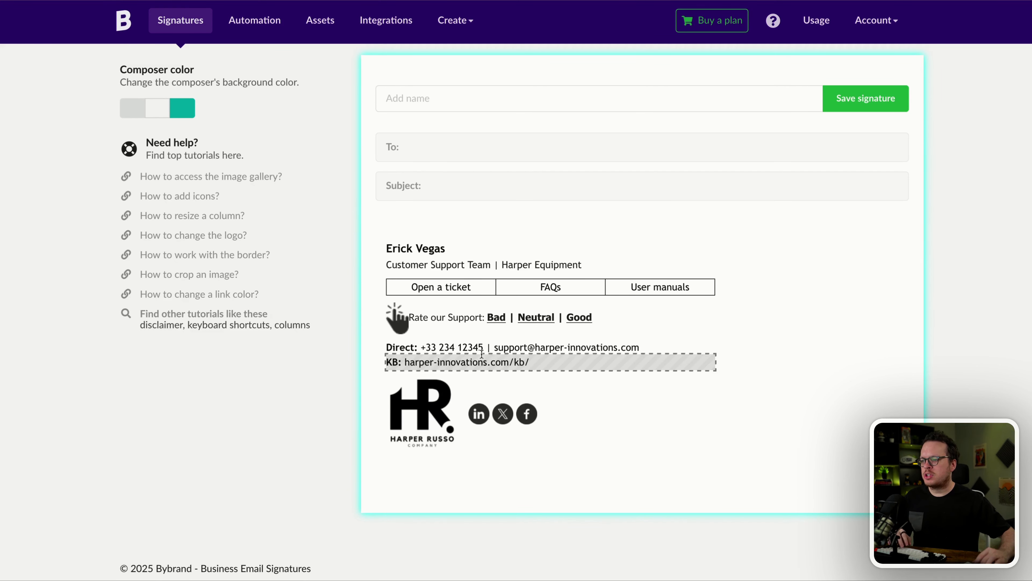
Step: Shrink the clicking-hand icon to roughly the text height of the Rate our Support line
left_click(402, 324)
left_click_drag(412, 303, 400, 314)
left_click(405, 311)
key("Left")
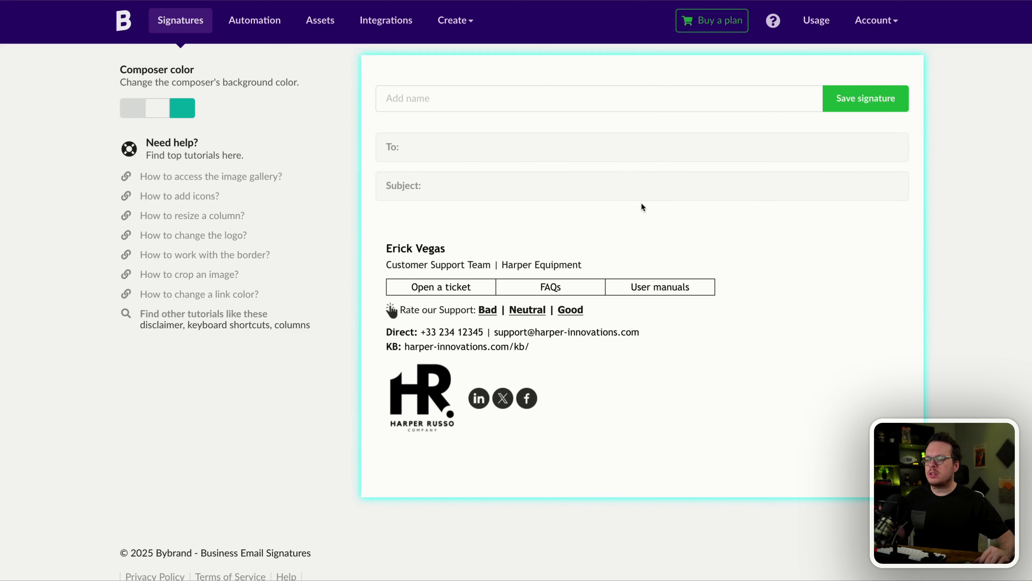
Step: Name the signature CSAT Signature and save it
left_click(434, 100)
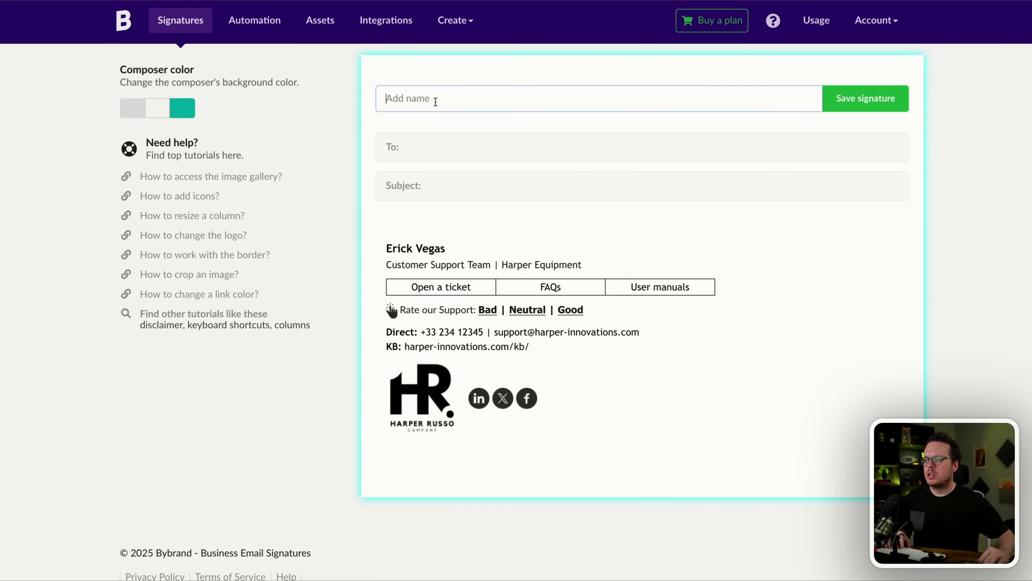
type("CSAT Signature")
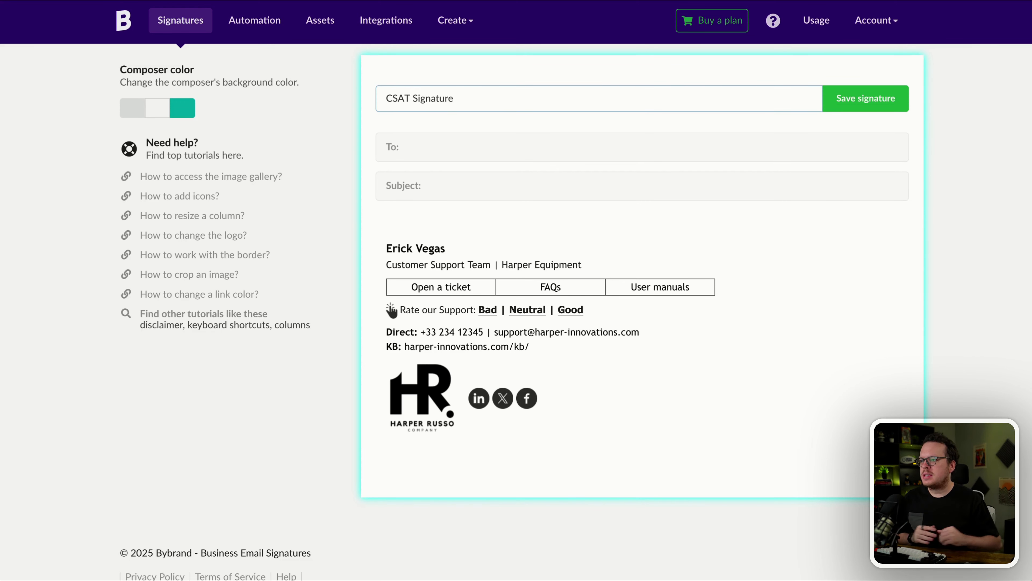
left_click(843, 97)
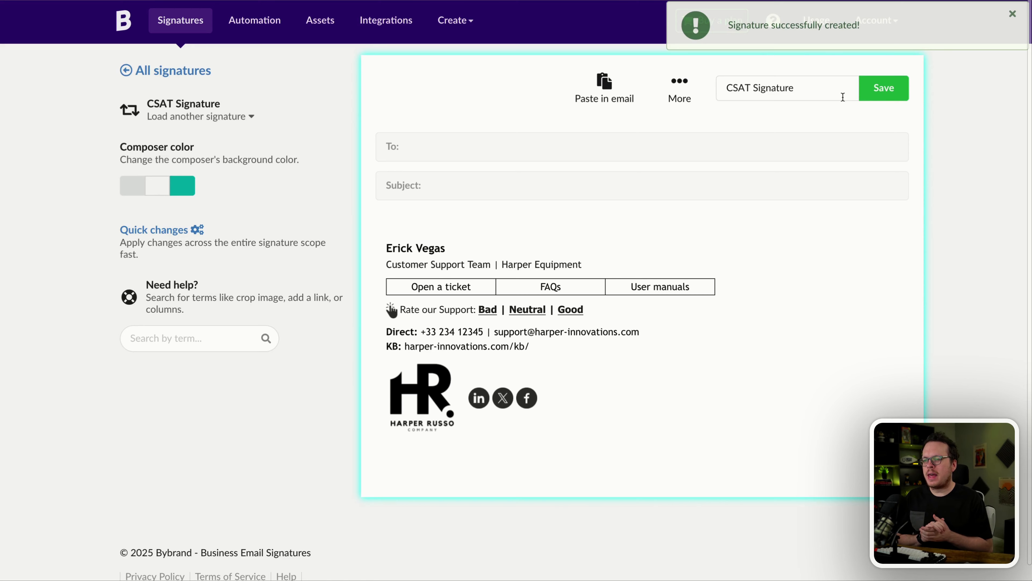
Step: Check how the signature looks in the quick preview and return to the editor
left_click(682, 87)
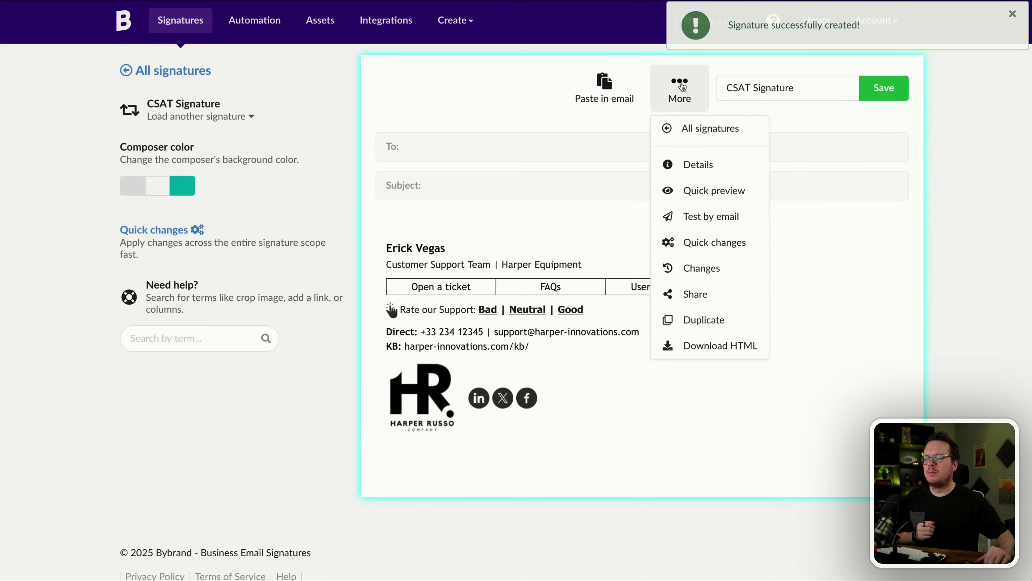
left_click(726, 197)
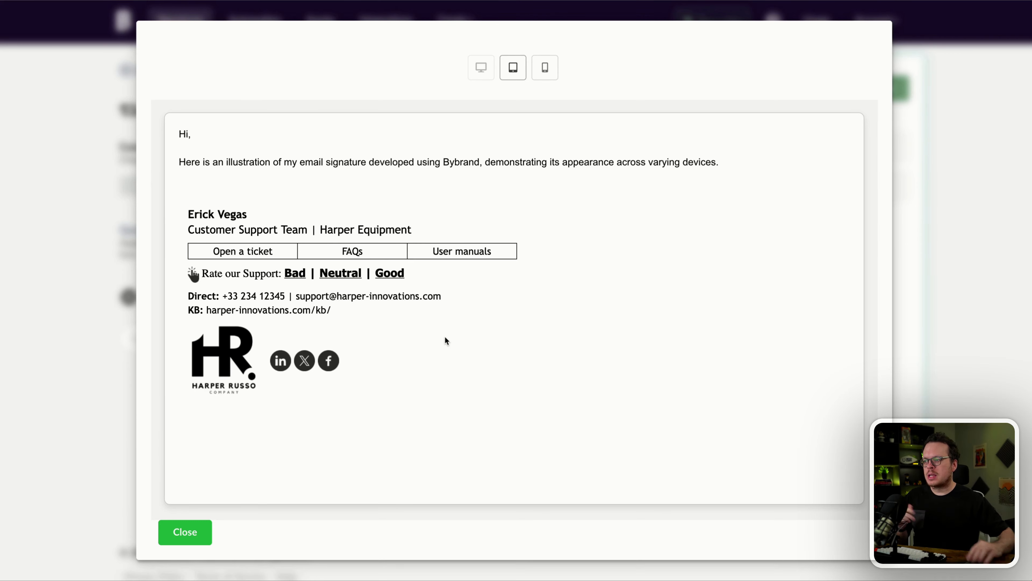
left_click(194, 533)
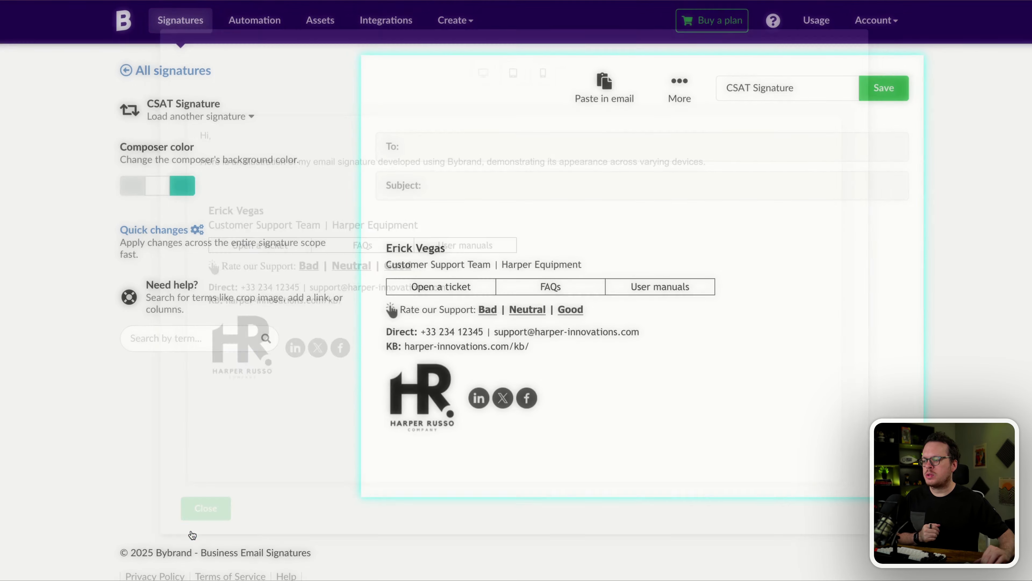
Step: Remove the Rate our Support row and add a plain text row in the gap above the Direct contact line
left_click(428, 311)
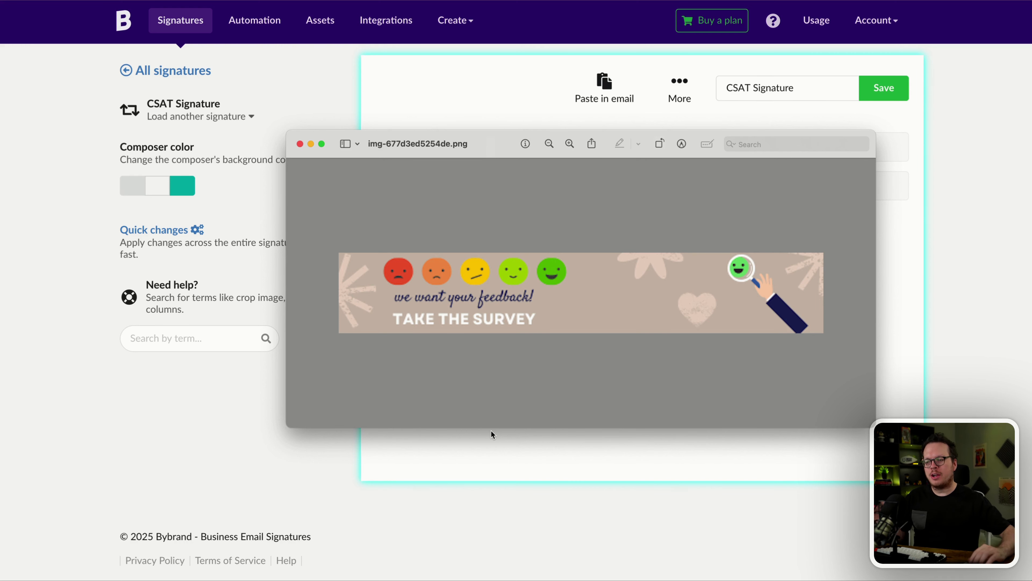
left_click(490, 445)
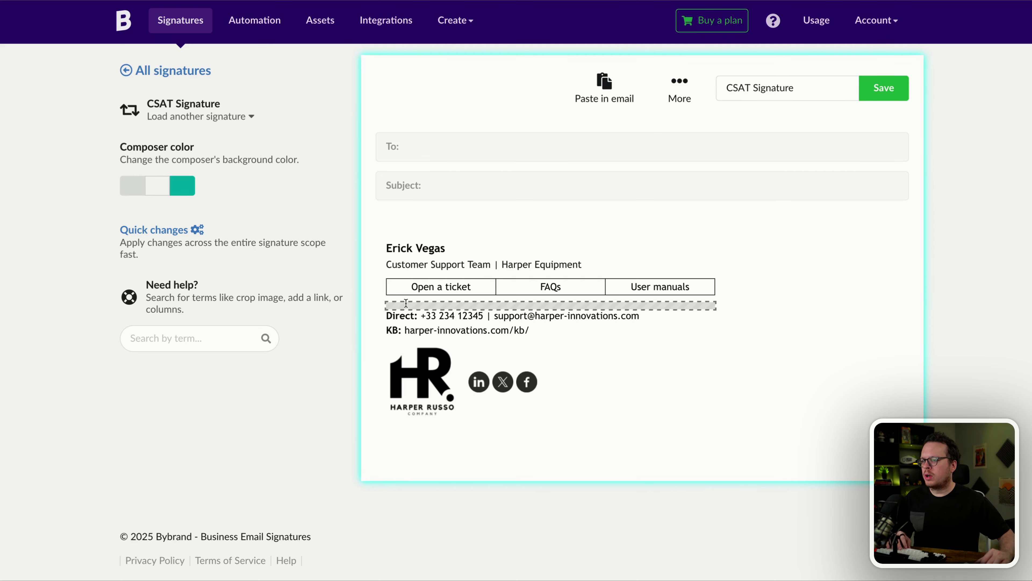
left_click(406, 303)
left_click(451, 337)
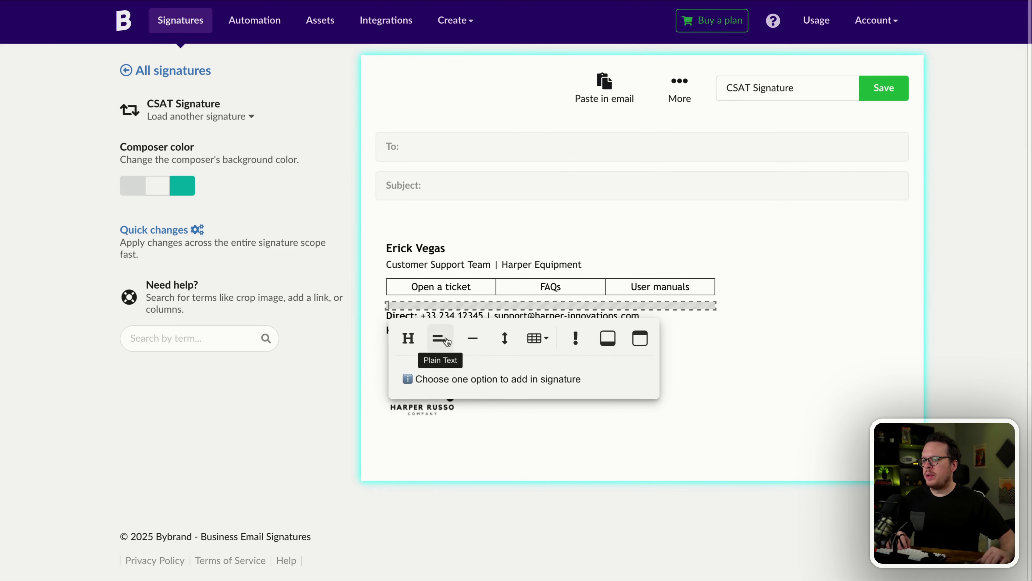
left_click(437, 340)
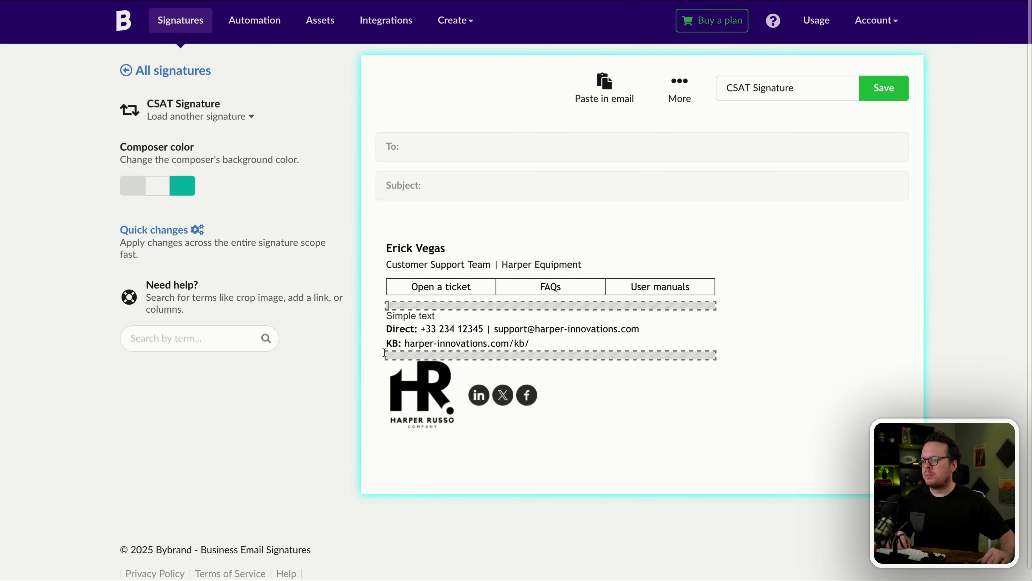
Step: Clear the Simple text placeholder in the new row and upload the Take the Survey feedback banner image into it
left_click(428, 317)
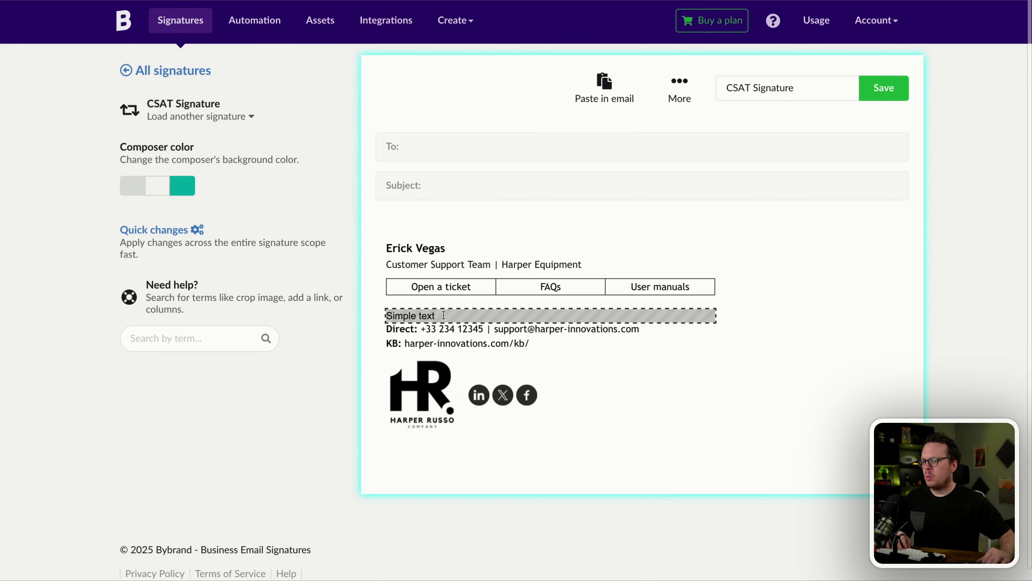
triple_click(443, 315)
key("BackSpace")
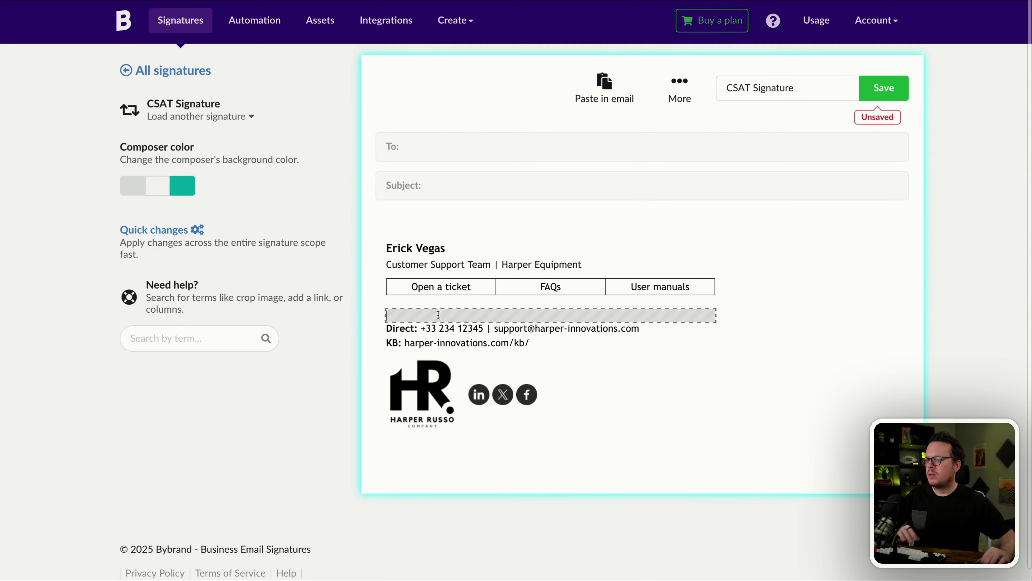
left_click(426, 315)
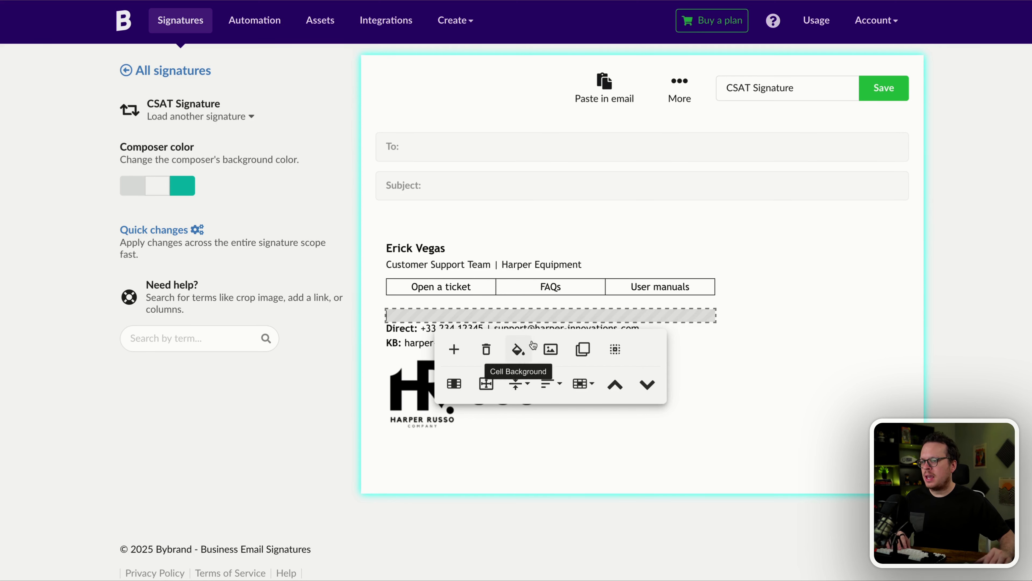
left_click(549, 349)
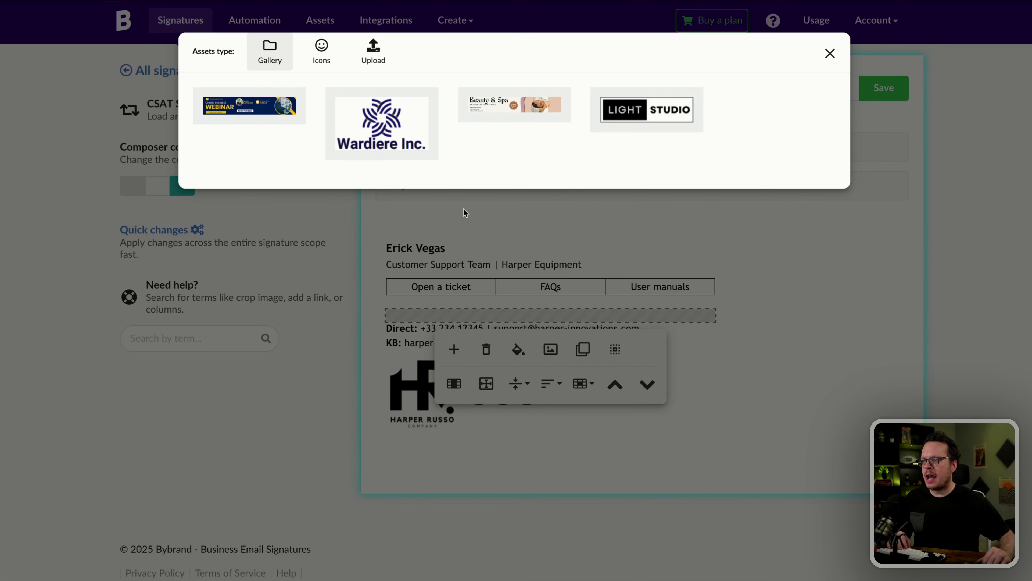
left_click(374, 55)
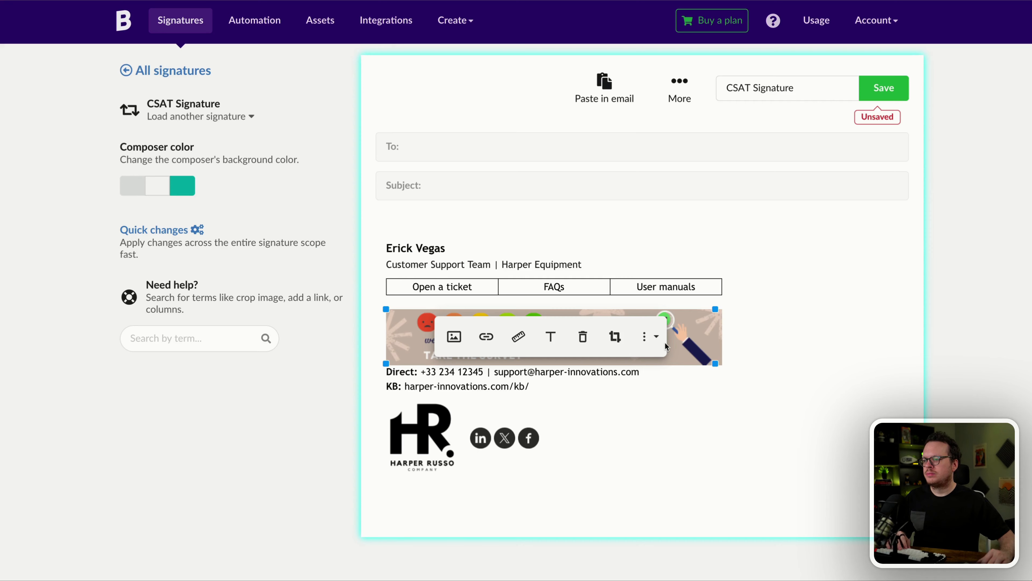
left_click(765, 449)
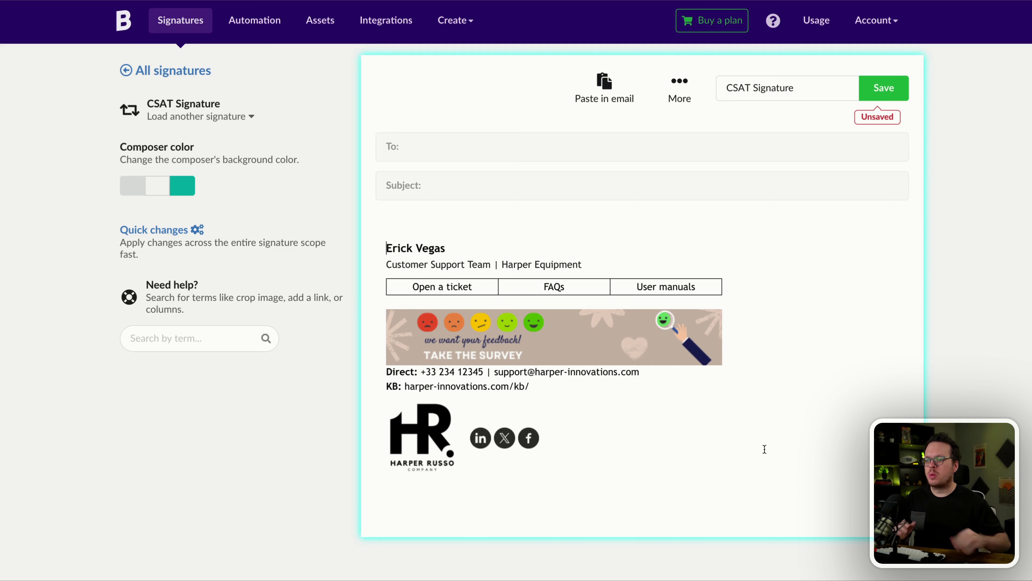
Step: Shrink the Take the Survey banner slightly in proportion, making it a little narrower within the signature
left_click(698, 343)
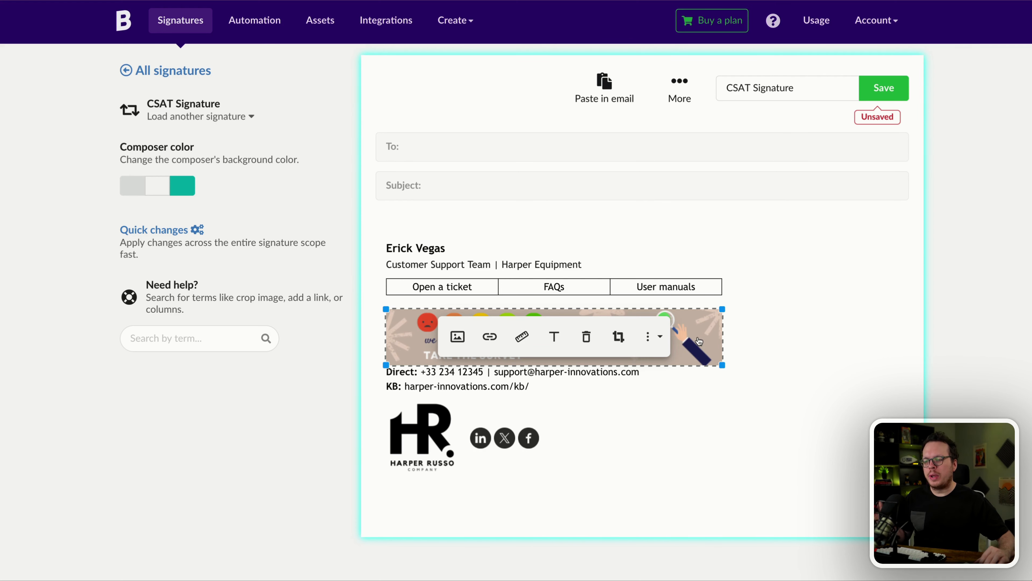
mouse_move(722, 365)
left_mouse_down()
mouse_move(704, 356)
mouse_move(716, 365)
left_mouse_up()
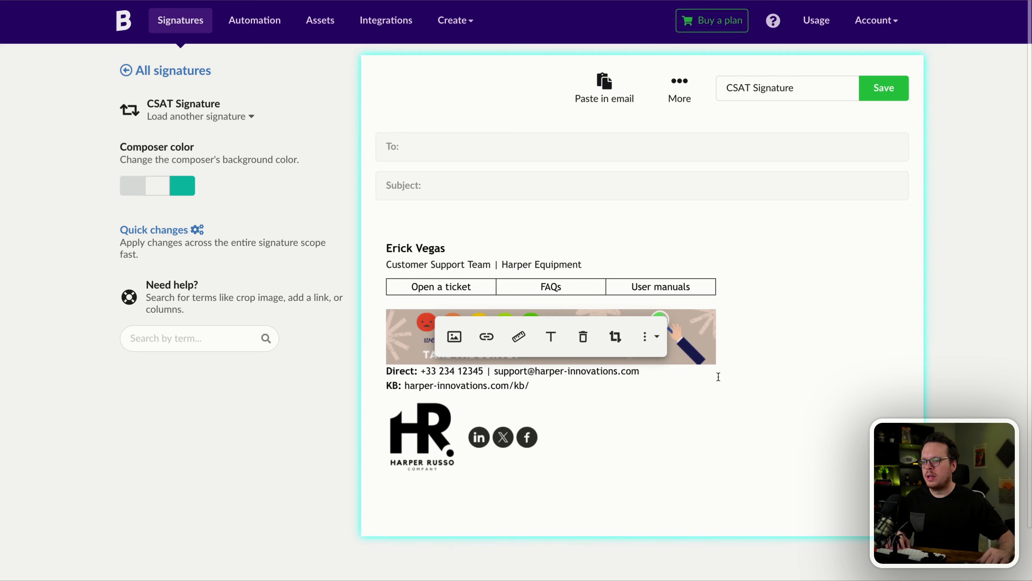
left_click(727, 423)
left_click(486, 333)
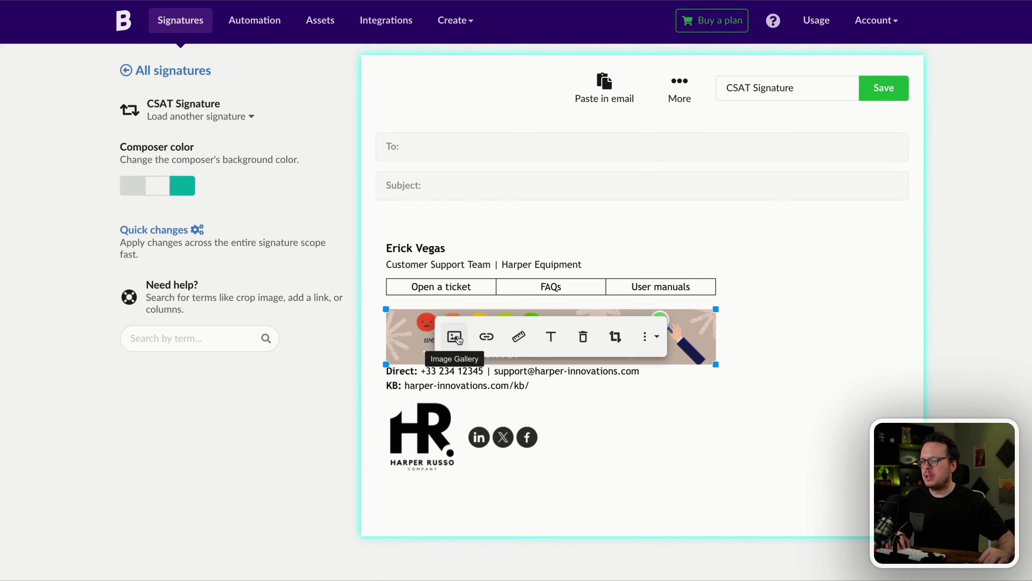
Step: Add a blank spacer row below the Direct contact line and move it up between the survey banner and that line
left_click(482, 372)
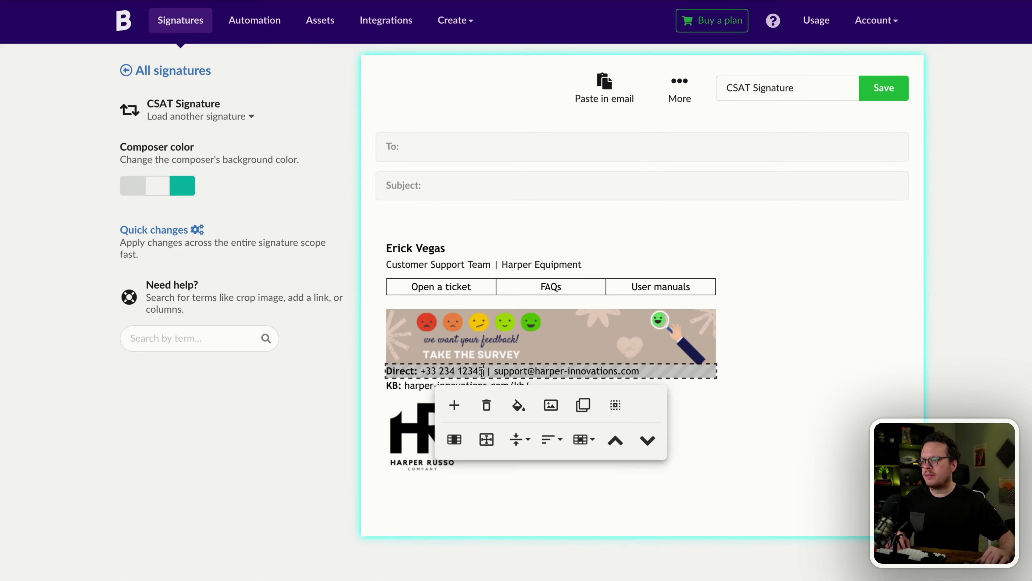
left_click(454, 405)
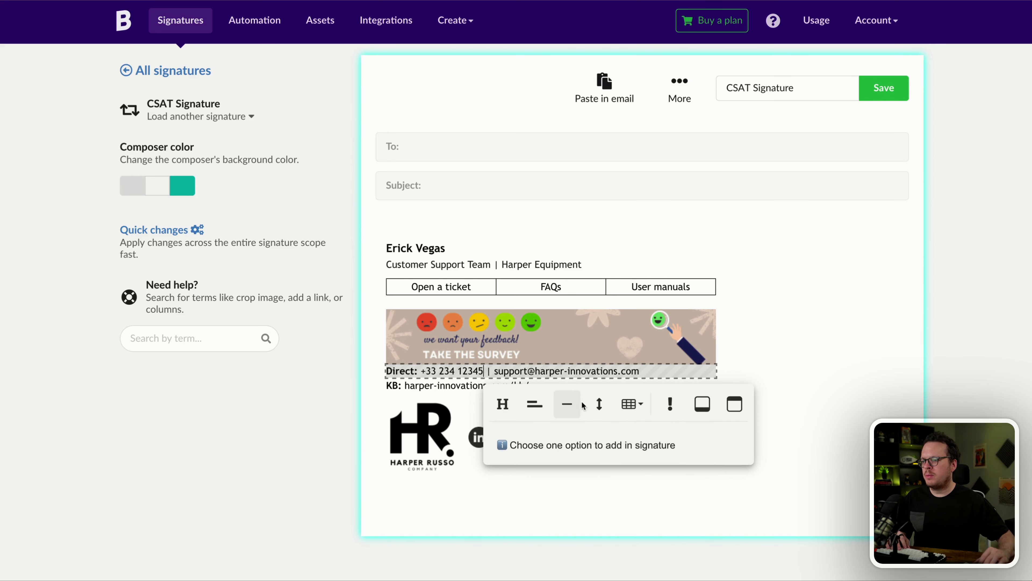
left_click(602, 404)
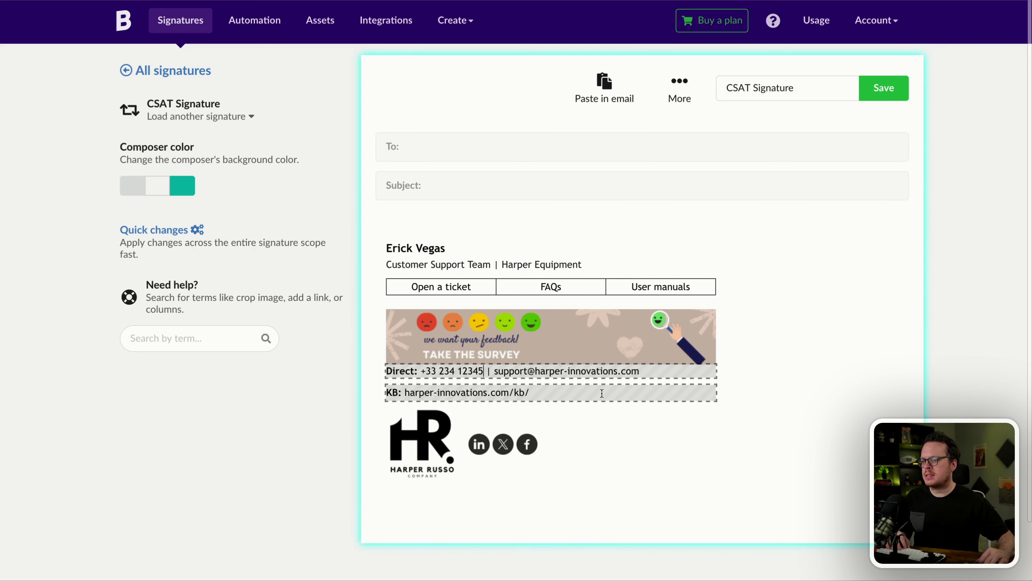
left_click(603, 384)
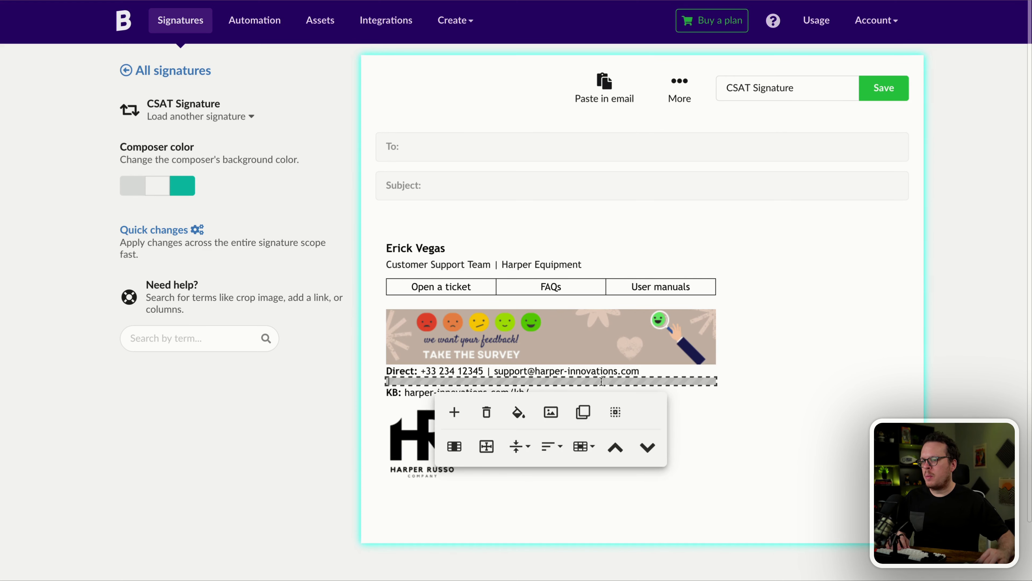
left_click(615, 445)
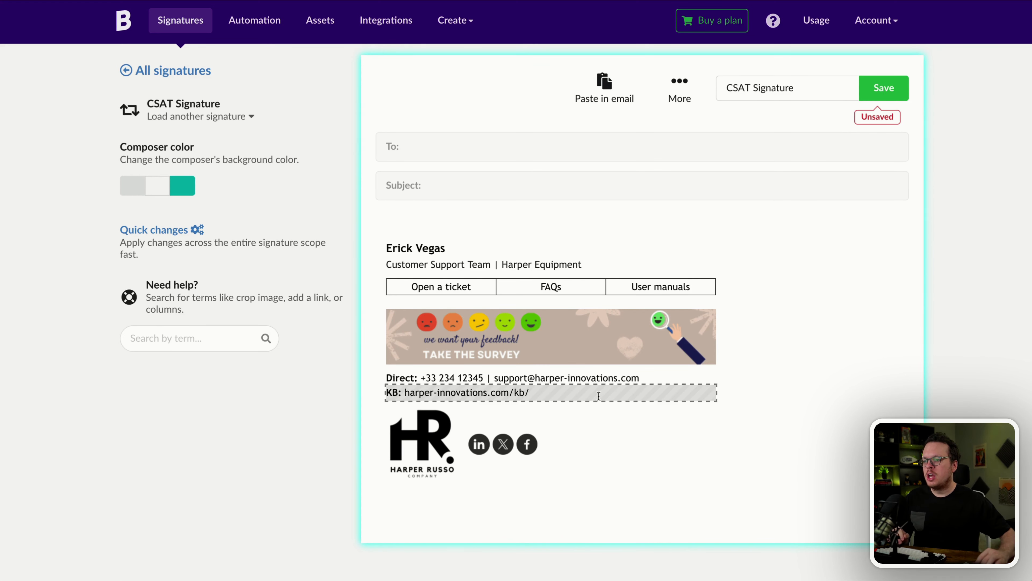
left_click(560, 341)
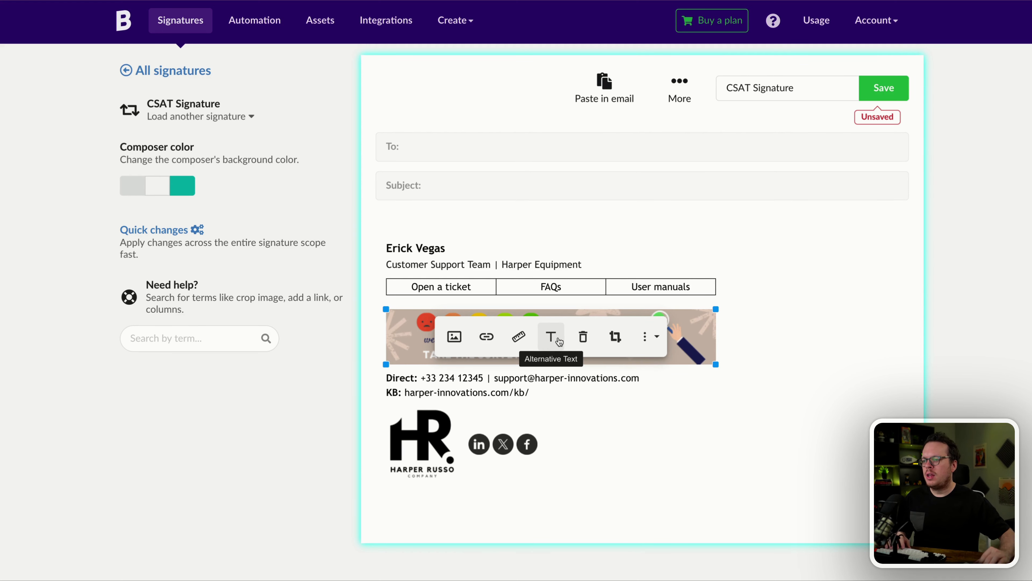
left_click(488, 341)
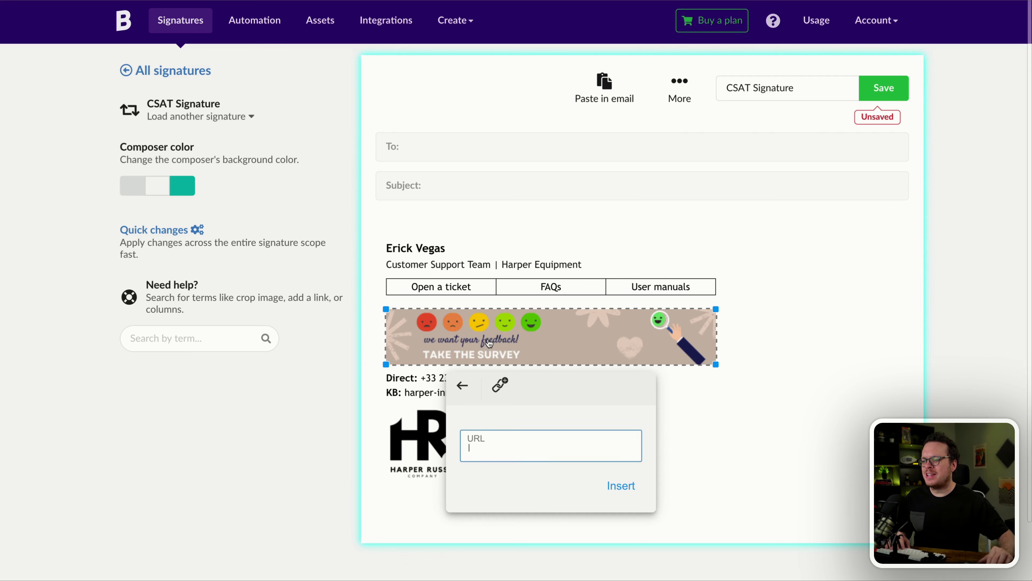
type("https://company-site.com/survey")
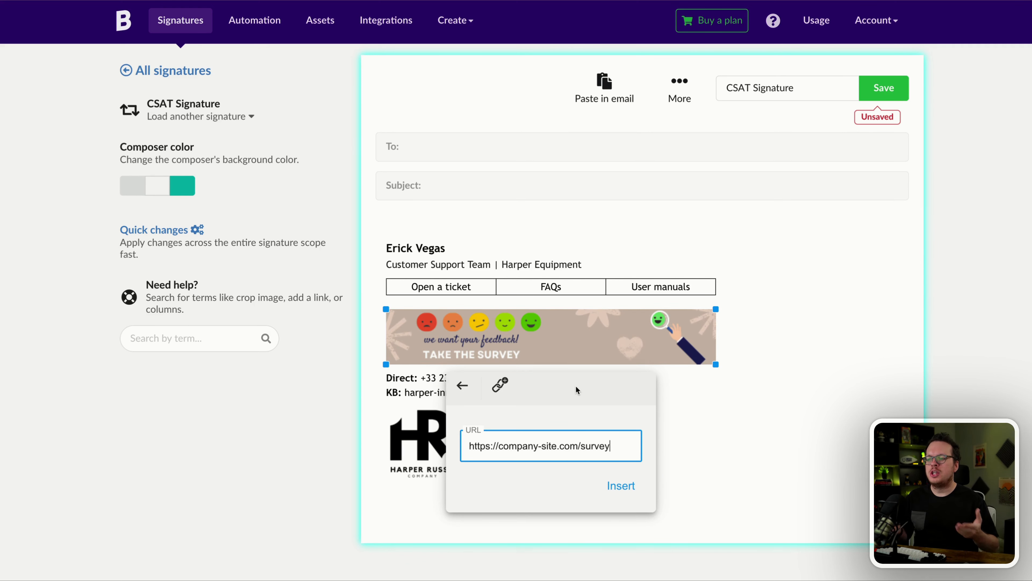
left_click(620, 485)
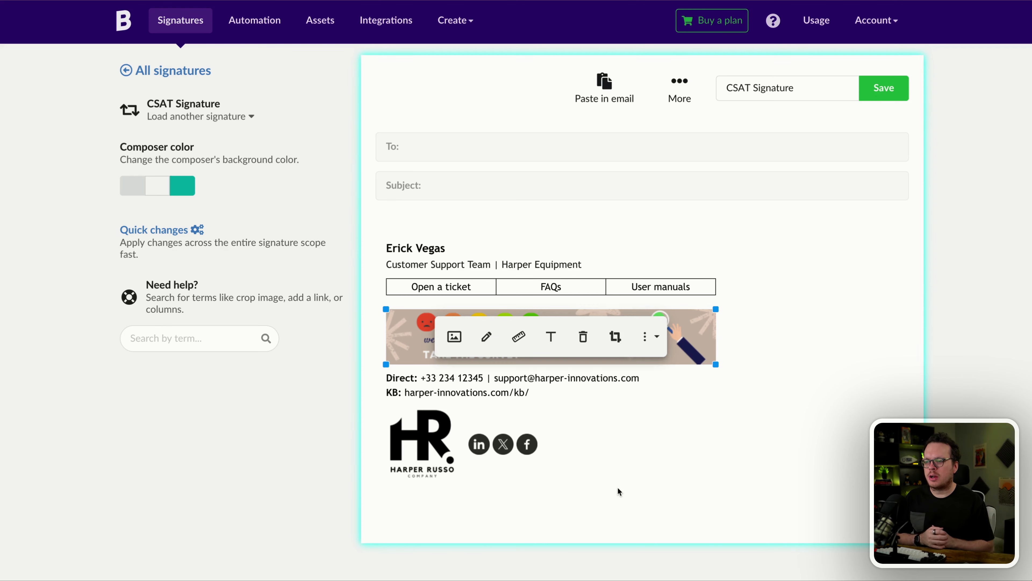
left_click(618, 488)
Step: Rename the signature NPS Signature and save it
double_click(736, 88)
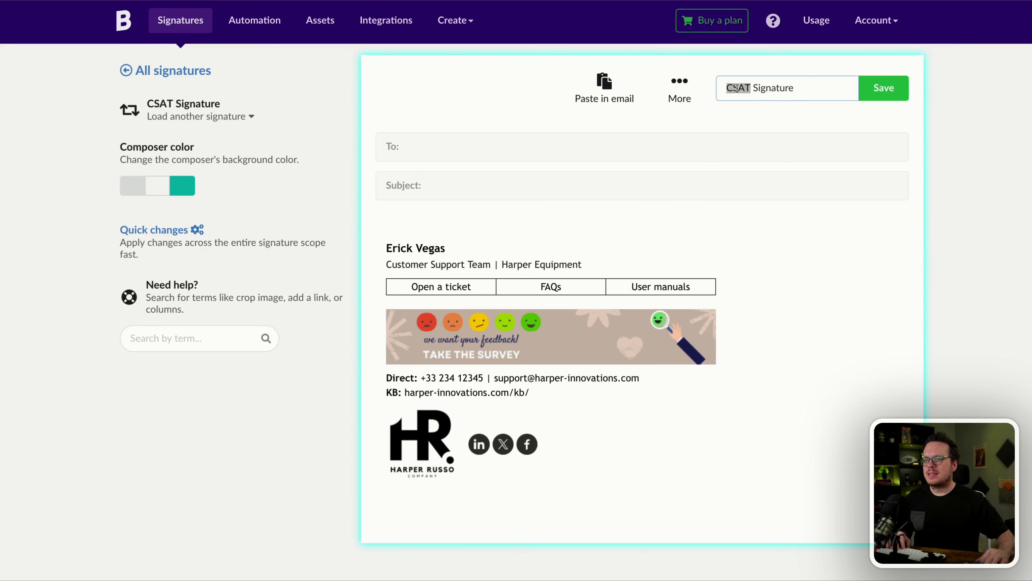
type("NPS")
left_click(878, 86)
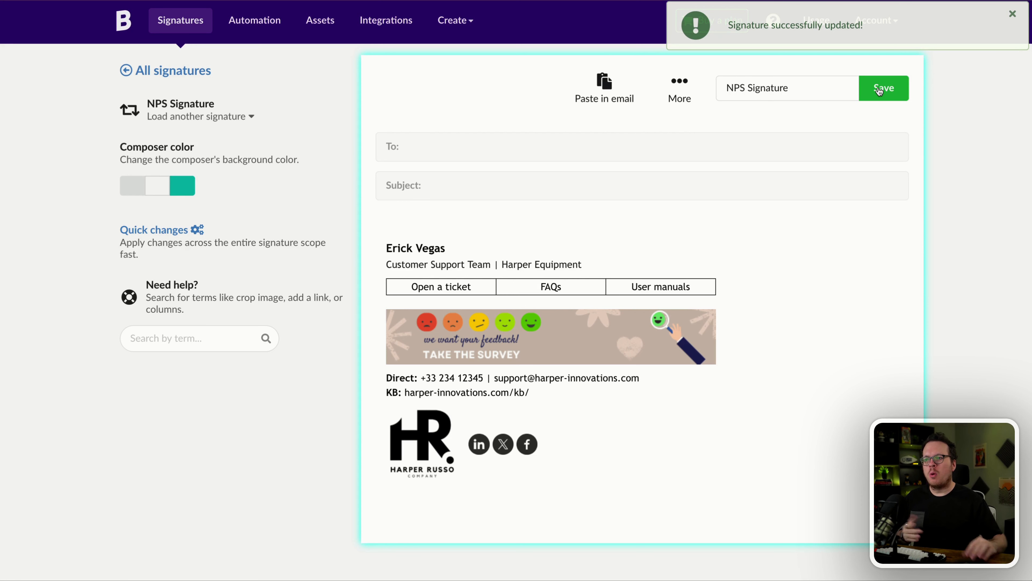
Step: Open the quick preview to check how the signature with the survey banner looks in an email
left_click(681, 95)
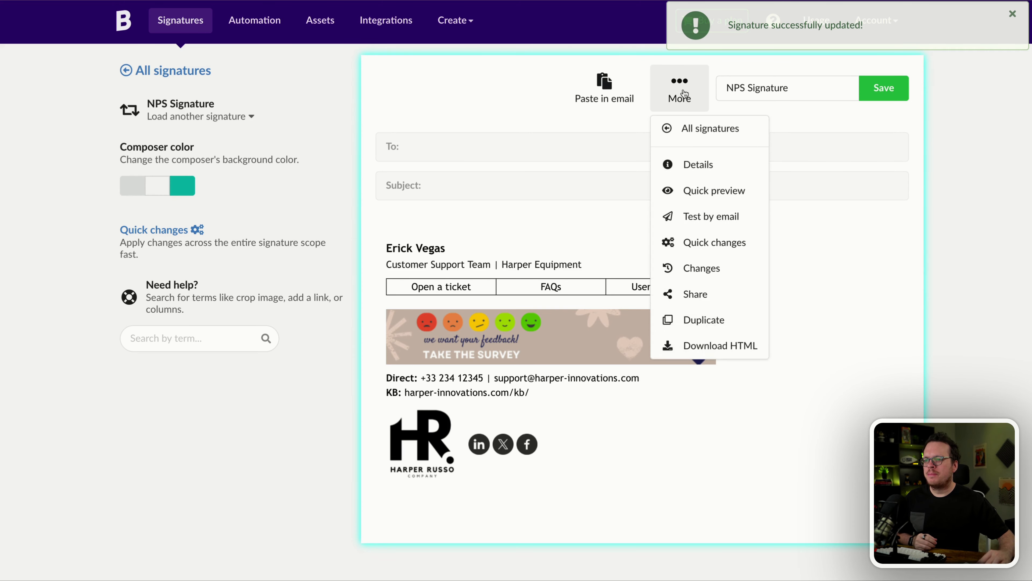
left_click(697, 190)
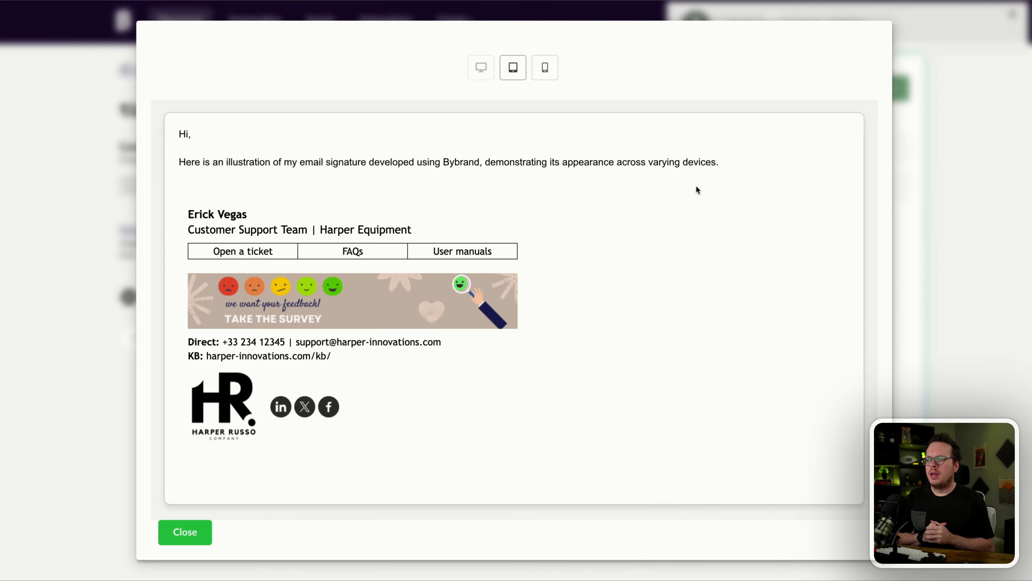